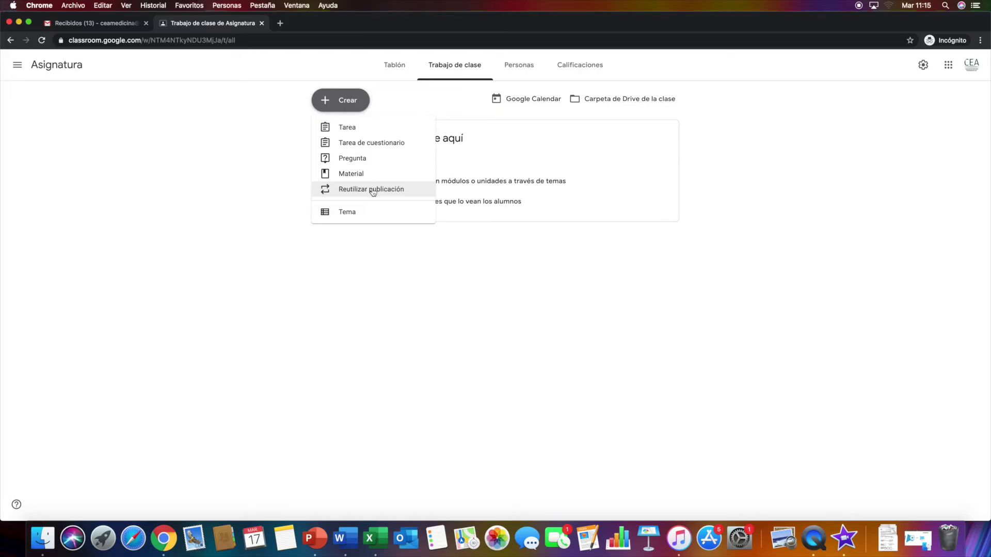
Add a classwork topic named "Administración del curso" to the class
click(357, 216)
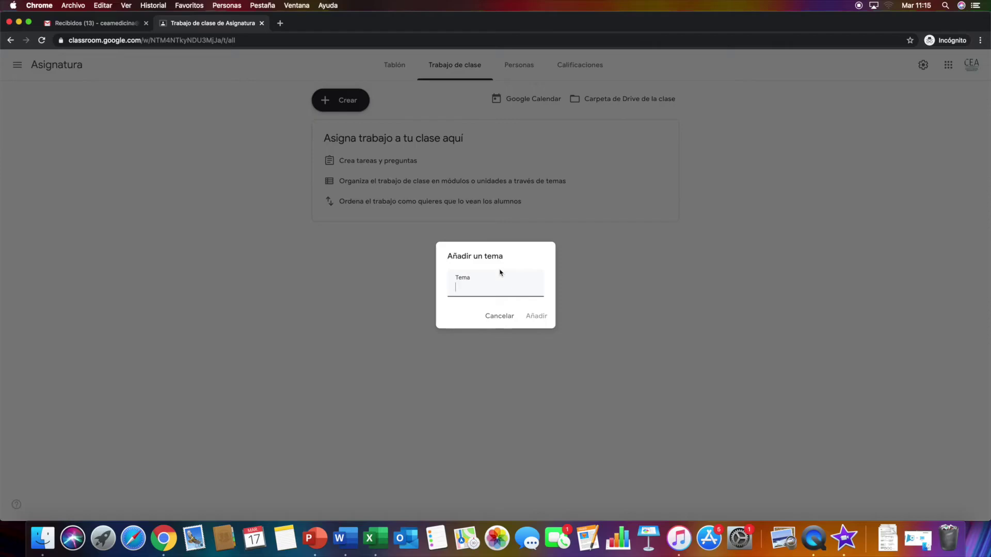
text(administr)
key(BackSpace)
key(BackSpace)
key(BackSpace)
key(BackSpace)
key(BackSpace)
key(BackSpace)
key(BackSpace)
key(BackSpace)
key(BackSpace)
text(Administración del curso)
click(534, 317)
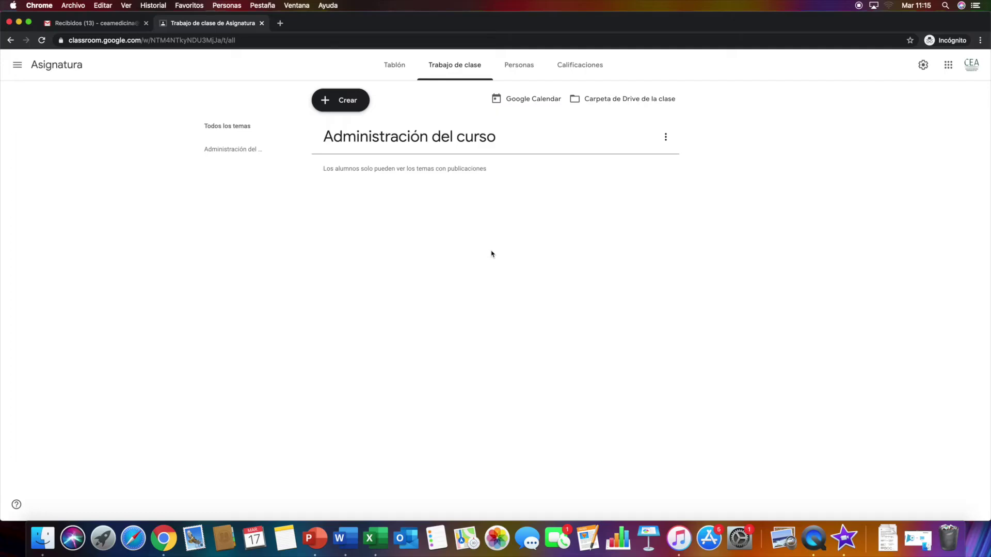
Add a topic named "Unidad 1" and move "Administración del curso" above it
click(328, 101)
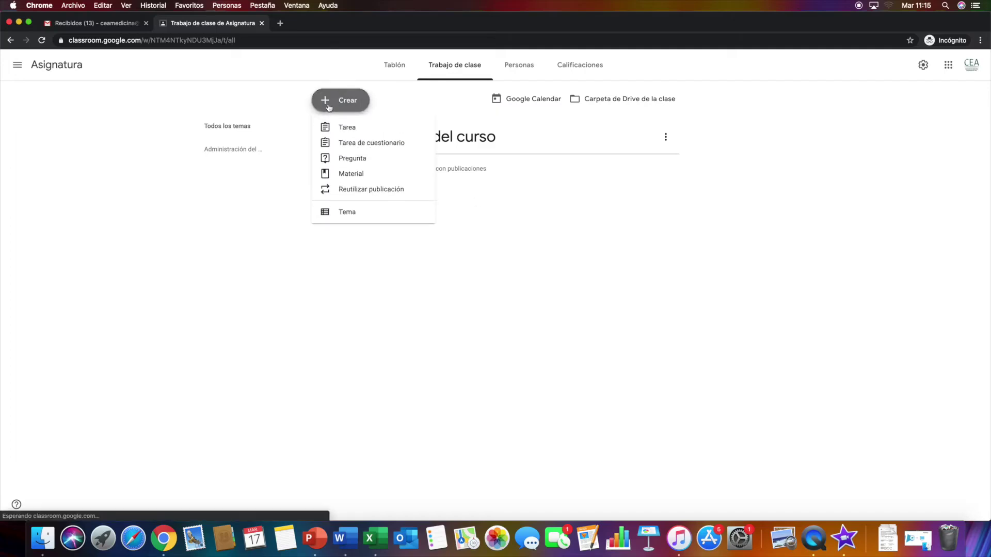
click(360, 211)
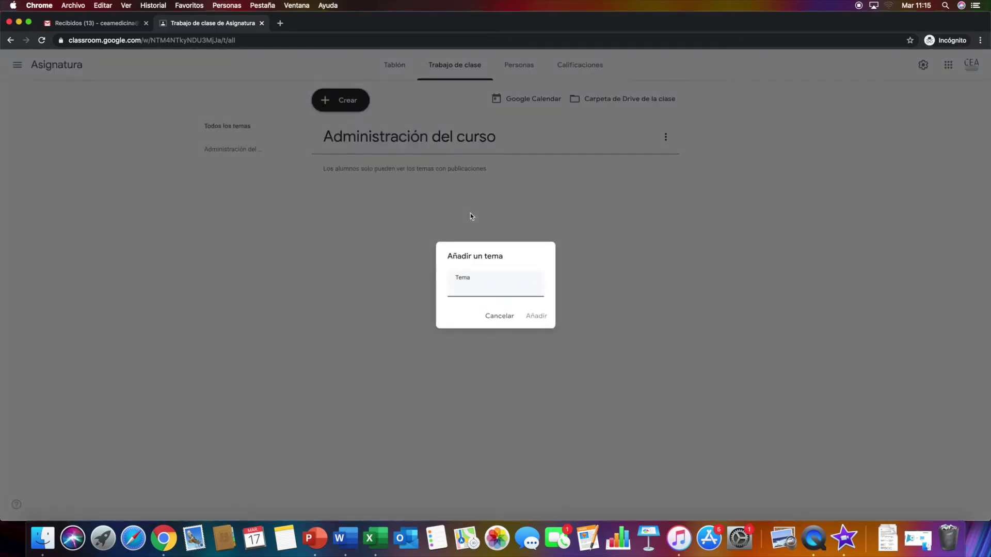
text(Unidad !)
click(537, 316)
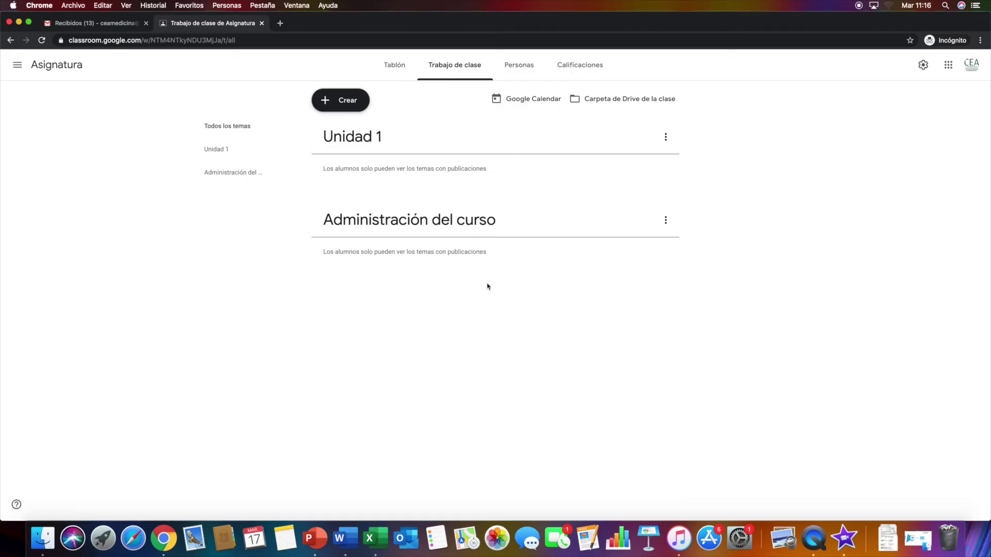
drag(435, 219, 489, 136)
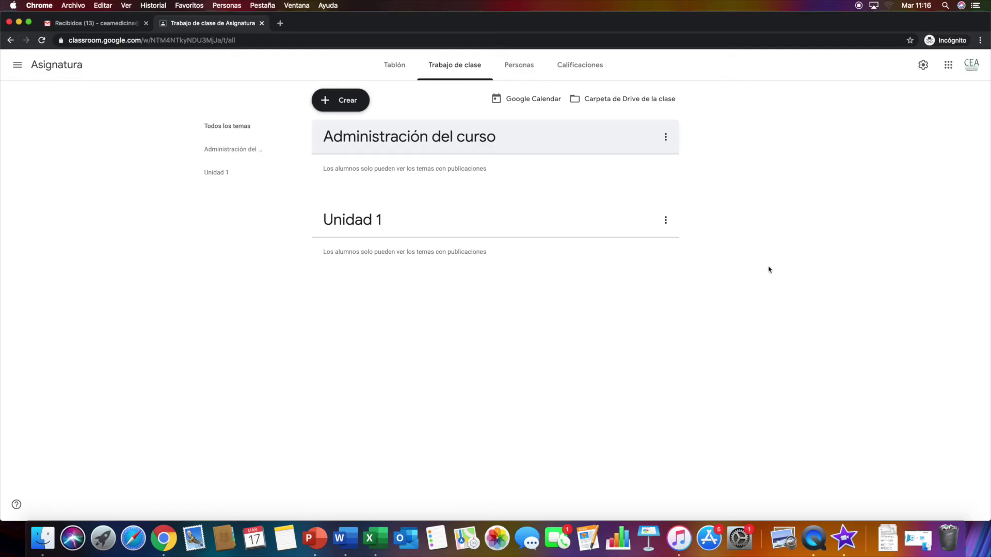
Start a new material post titled "Seminario" with the description "Por favor vean este material...."
click(341, 100)
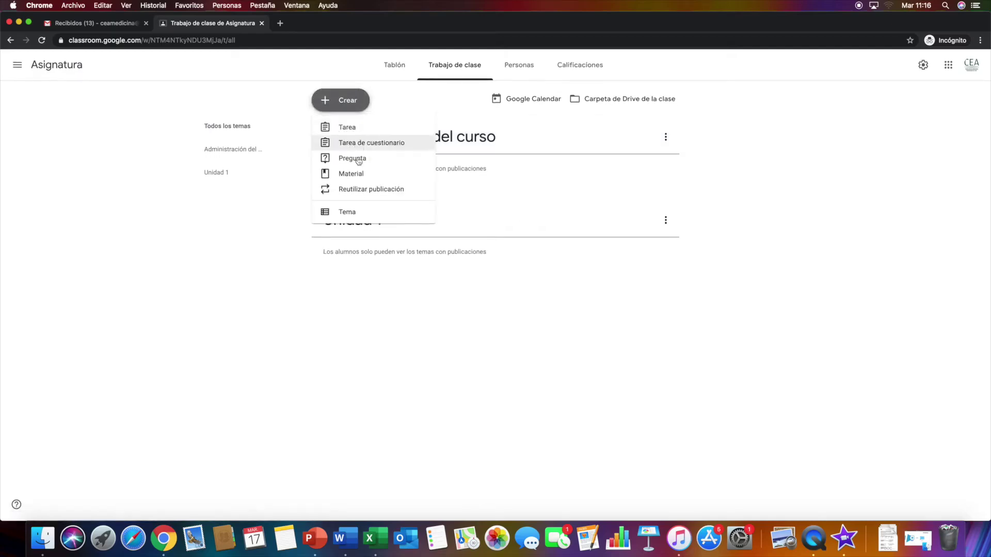
click(359, 174)
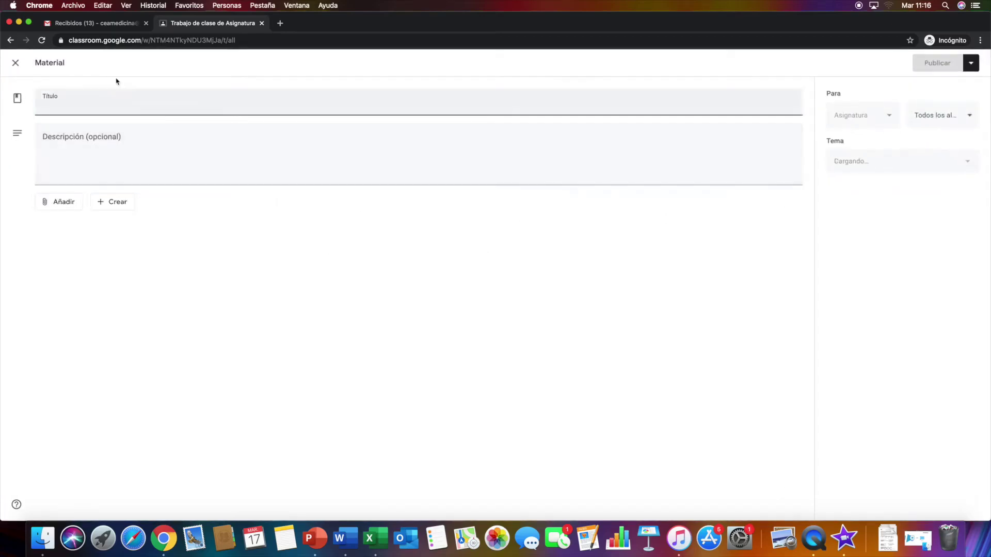
text(Semi)
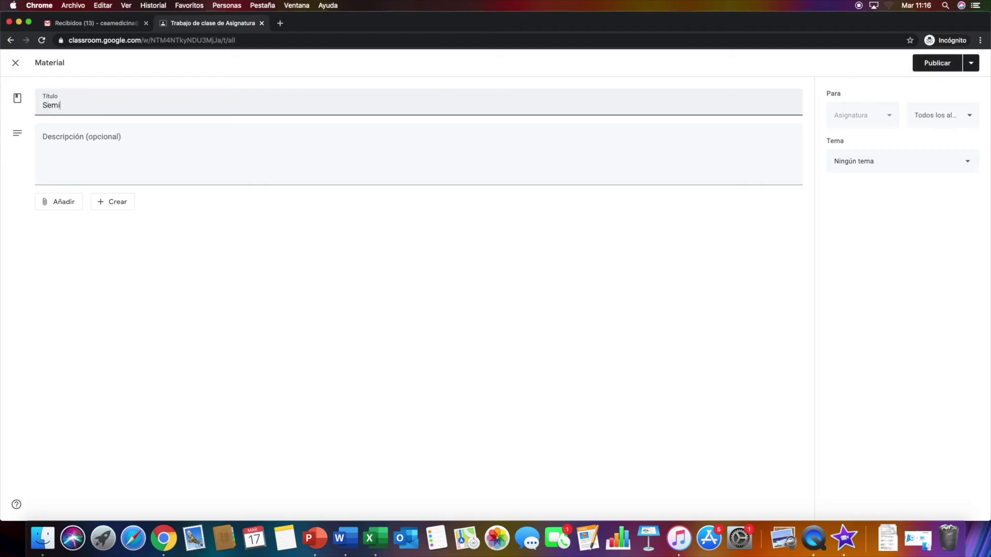
text(nario)
click(125, 149)
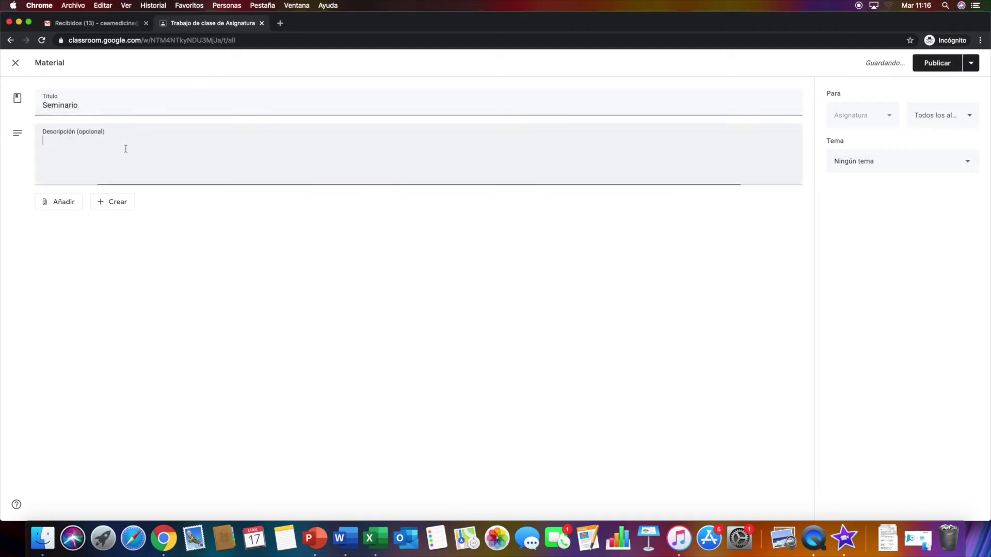
text(Por favor vean este material....)
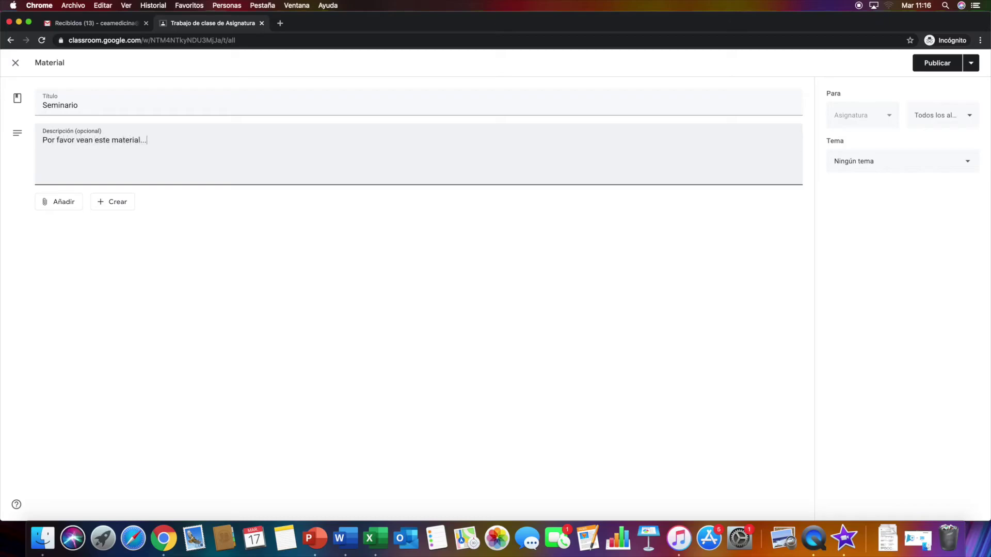
Upload "Presentación Power point.pptx" from the computer's Documentos folder and attach it to the material
click(59, 202)
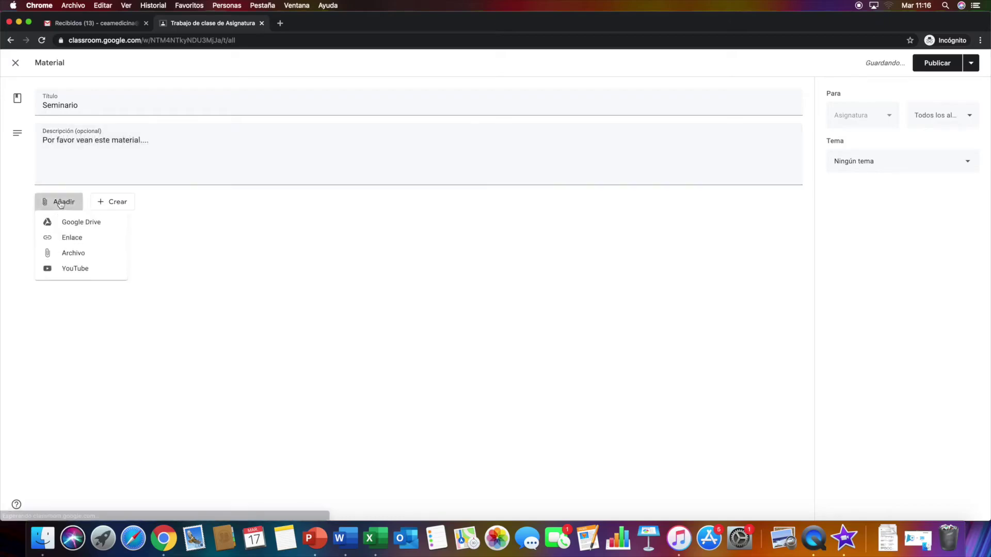
click(75, 257)
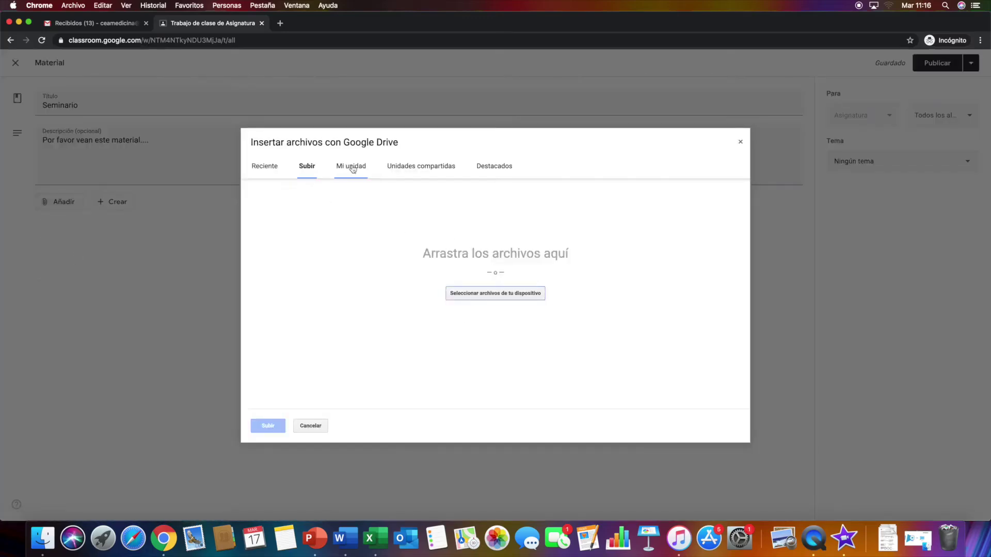
click(487, 295)
click(471, 116)
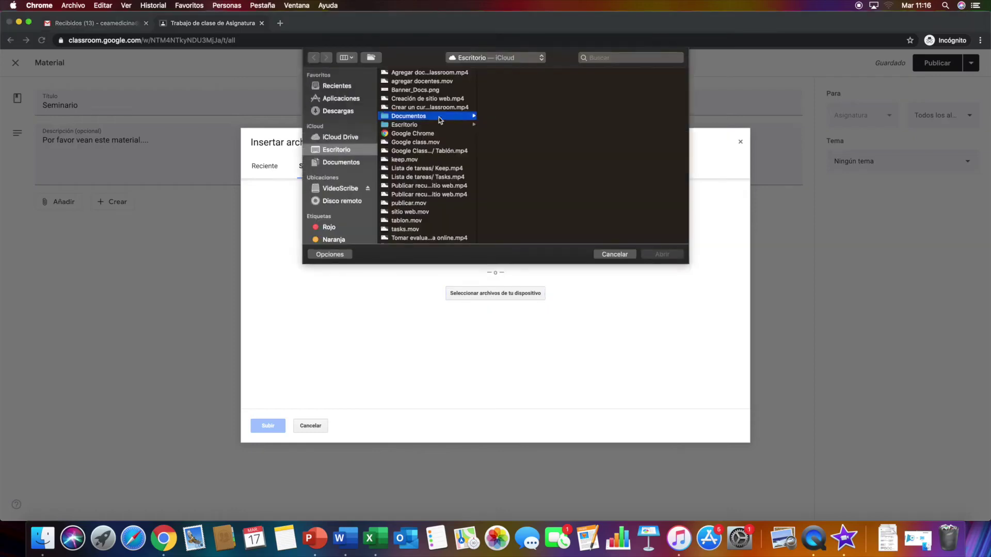
click(519, 91)
click(666, 254)
click(270, 426)
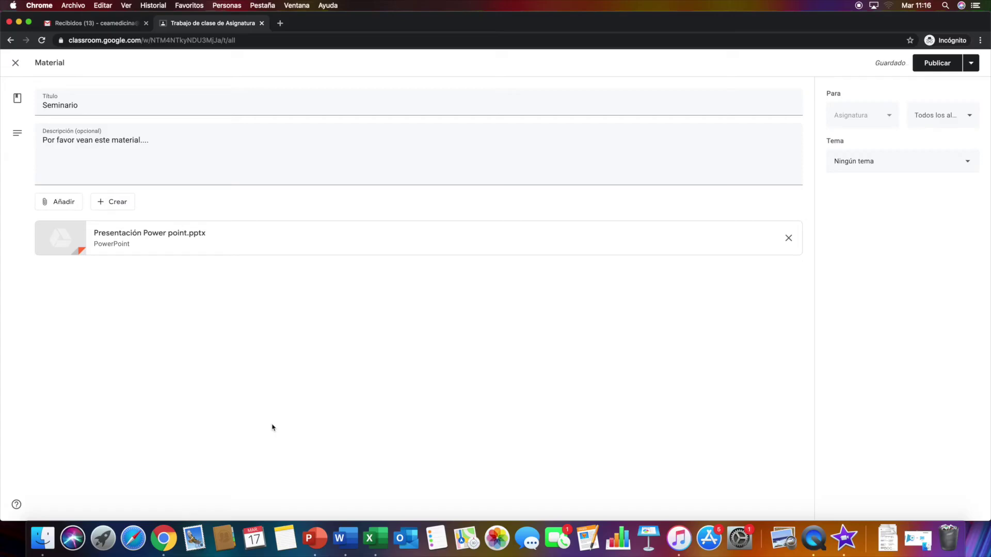
click(122, 203)
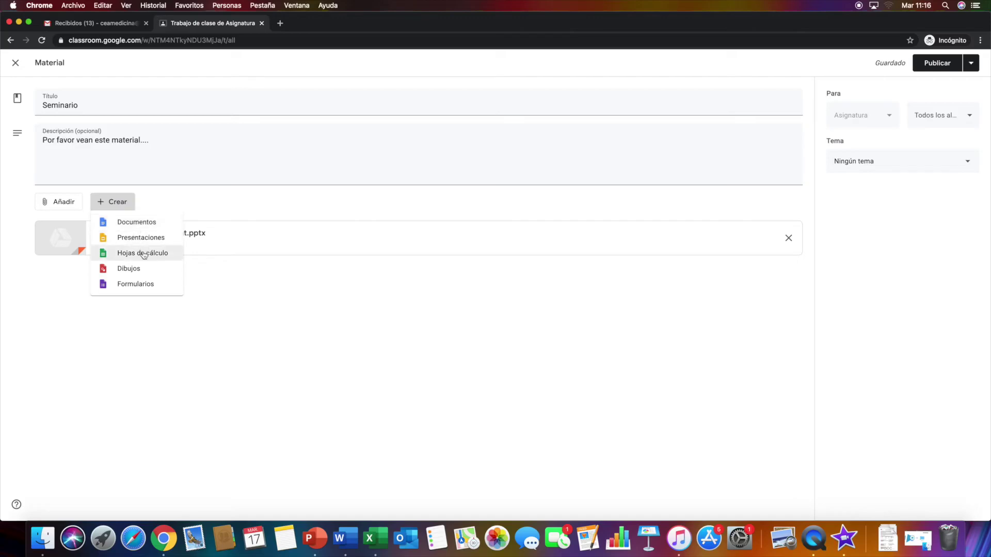
click(298, 328)
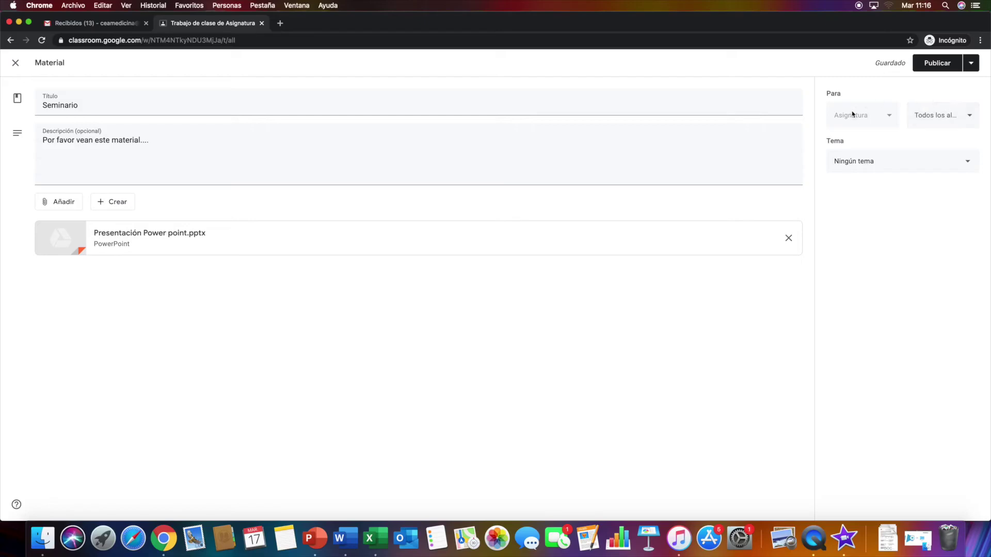
click(944, 110)
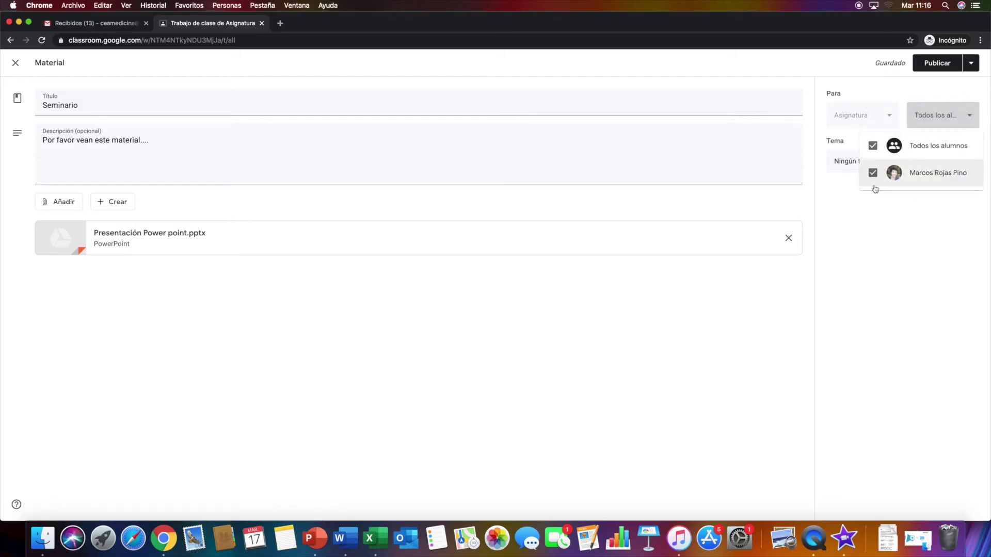
click(893, 248)
Assign the Seminario material to the topic "Unidad 1" and publish it immediately
click(840, 162)
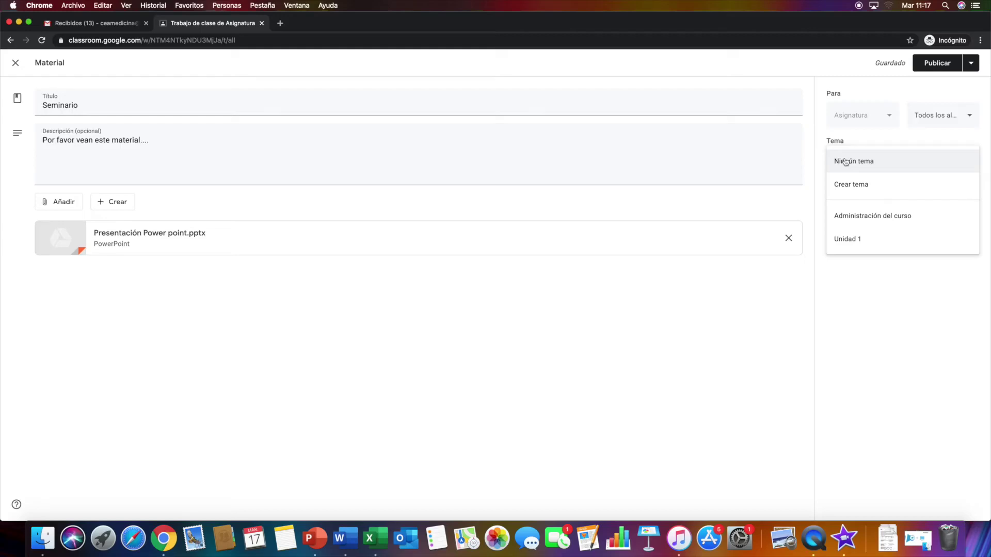
click(867, 239)
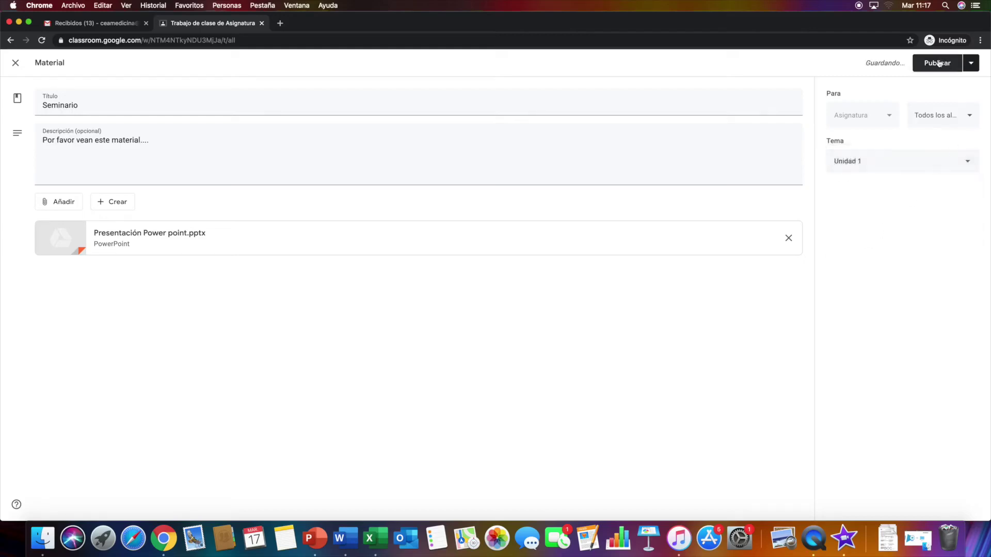
click(971, 63)
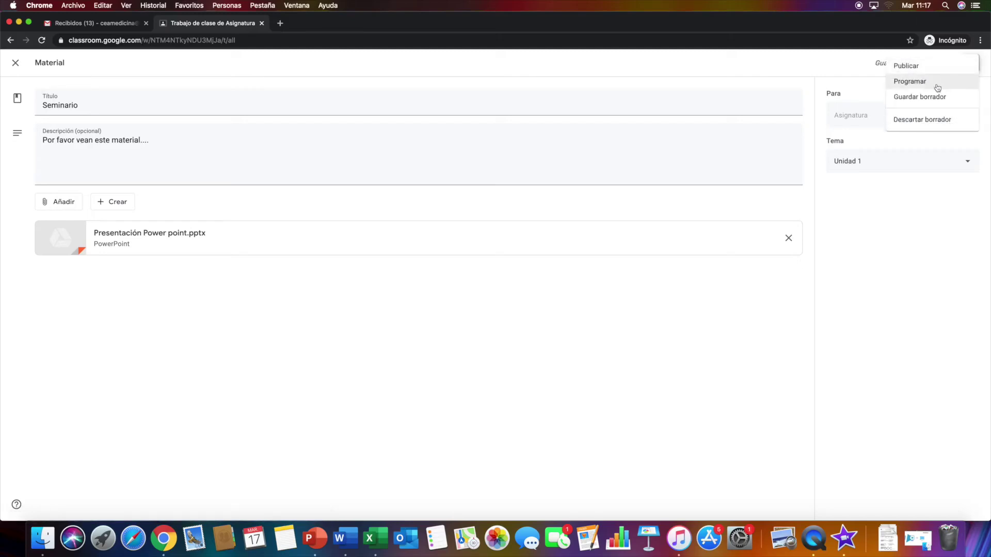
click(933, 221)
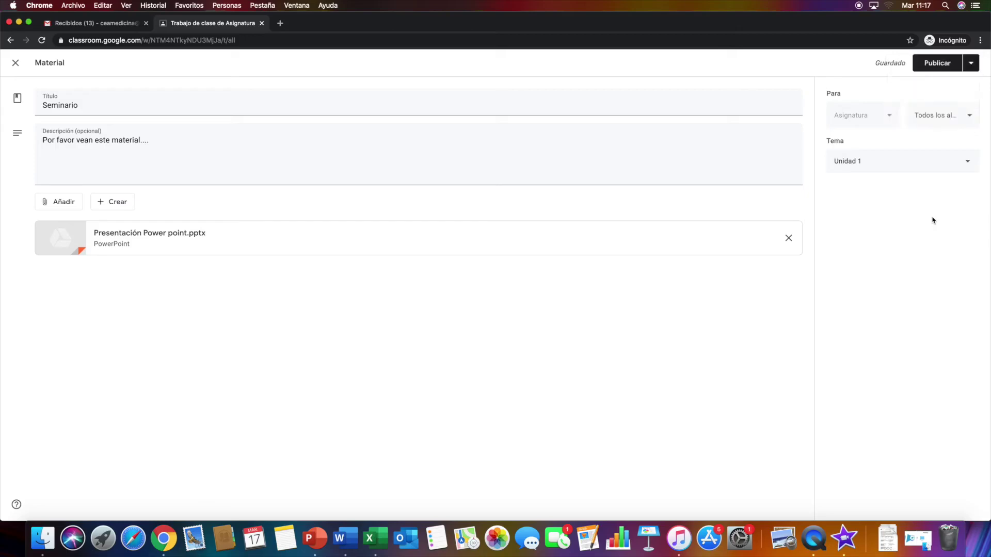
click(936, 66)
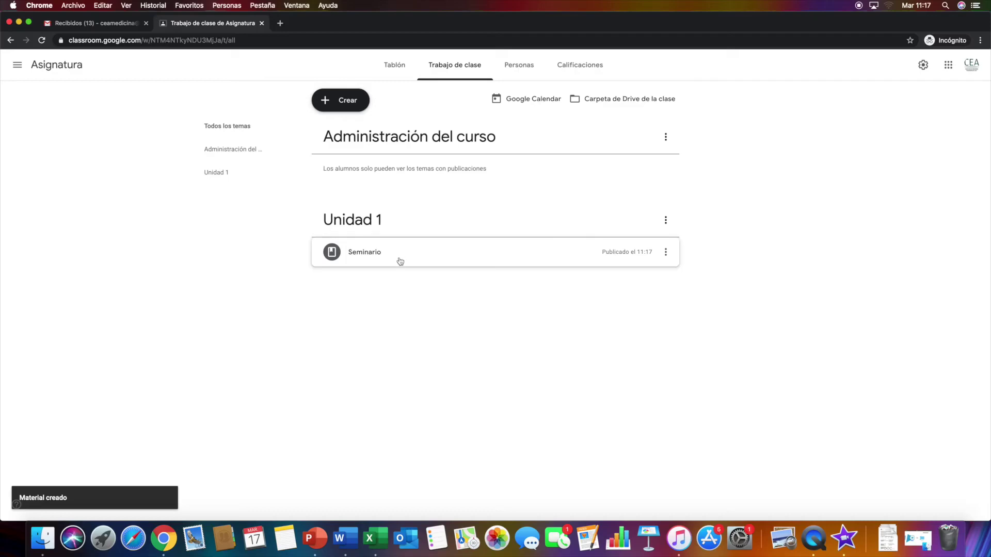
drag(380, 256, 408, 258)
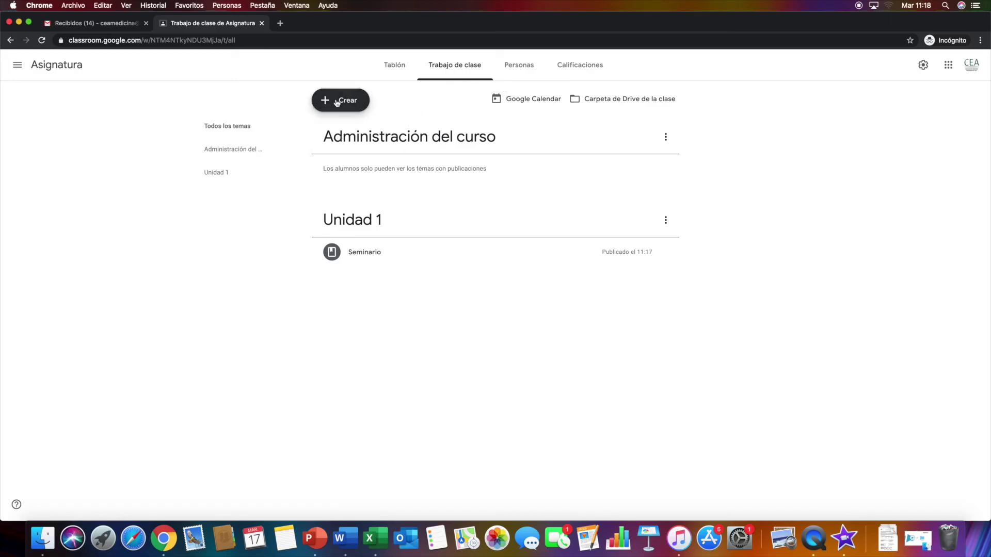
click(336, 102)
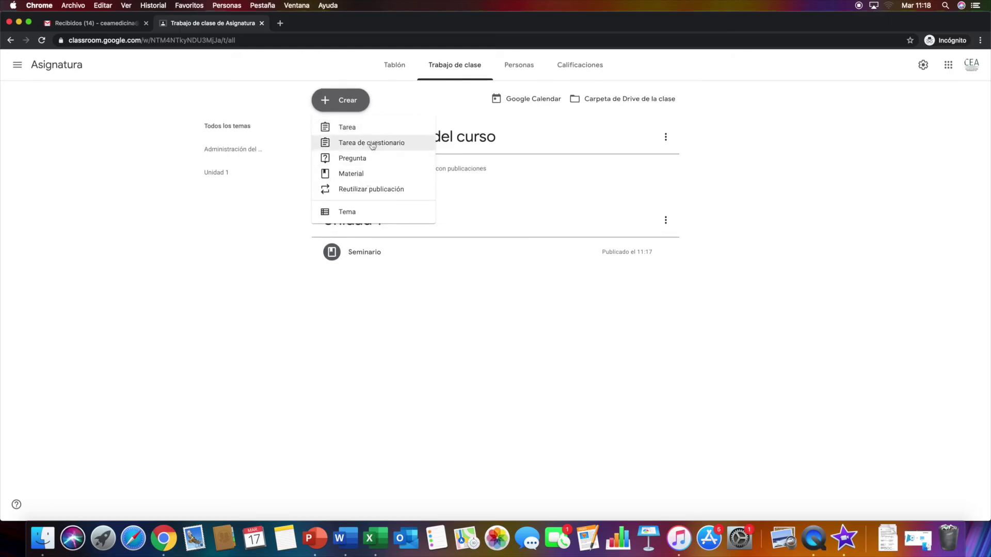
click(500, 294)
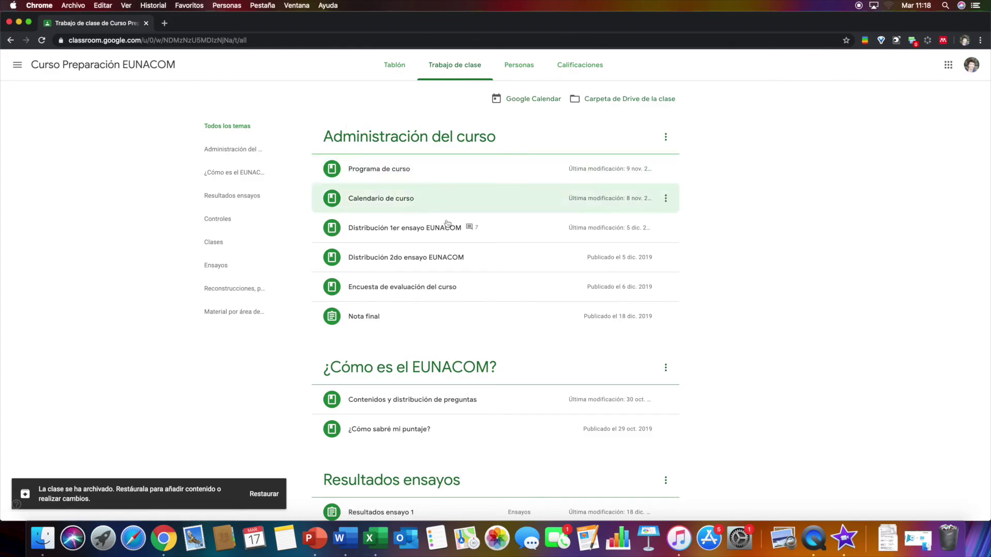
Examine how topics and their materials are organized throughout the classwork of the archived "Curso Preparación EUNACOM" class
scroll(756, 255, down, 3)
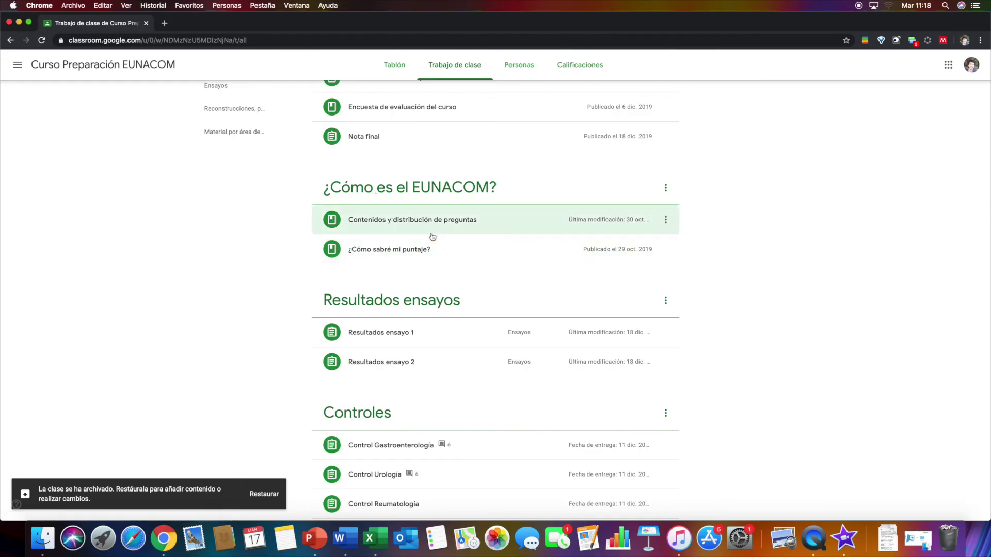
scroll(465, 289, down, 2)
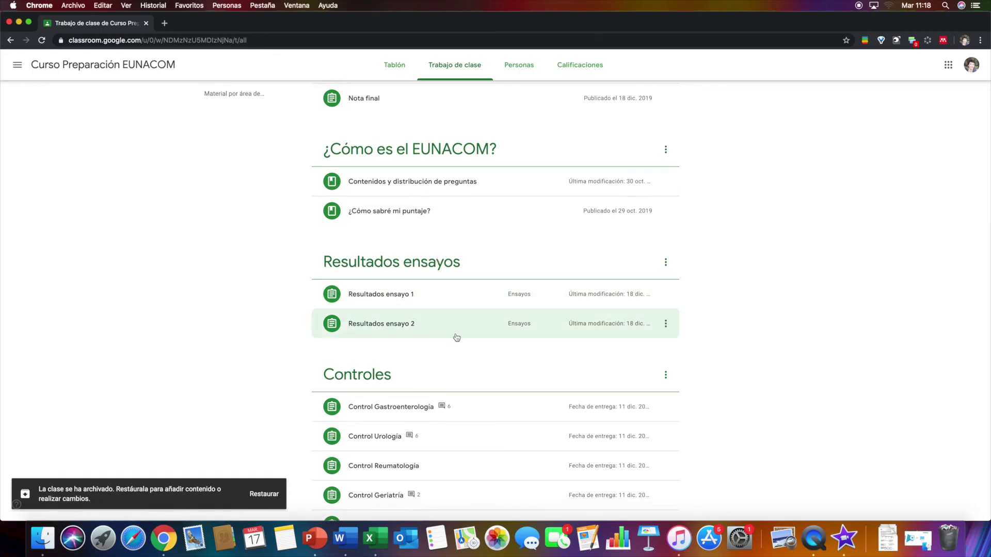
scroll(761, 279, down, 10)
scroll(674, 250, down, 5)
scroll(779, 281, down, 6)
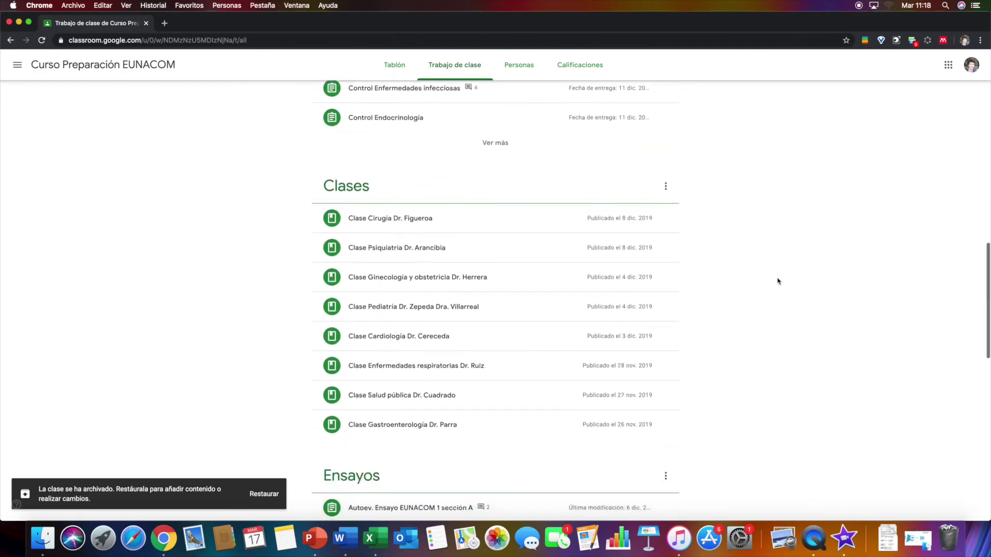
scroll(779, 281, down, 1)
scroll(776, 250, down, 4)
scroll(786, 251, down, 4)
scroll(758, 227, down, 2)
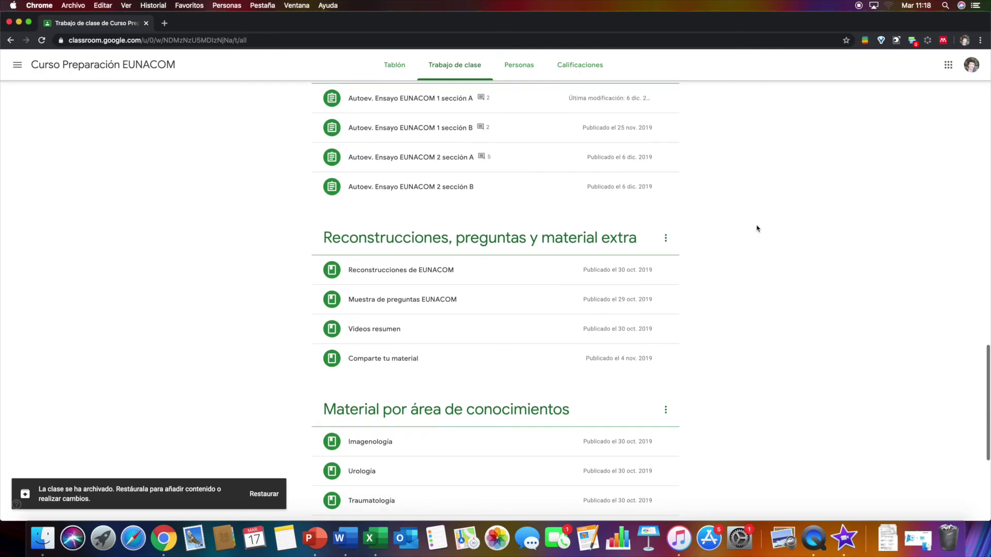
scroll(704, 270, down, 3)
scroll(517, 186, down, 2)
scroll(568, 217, down, 2)
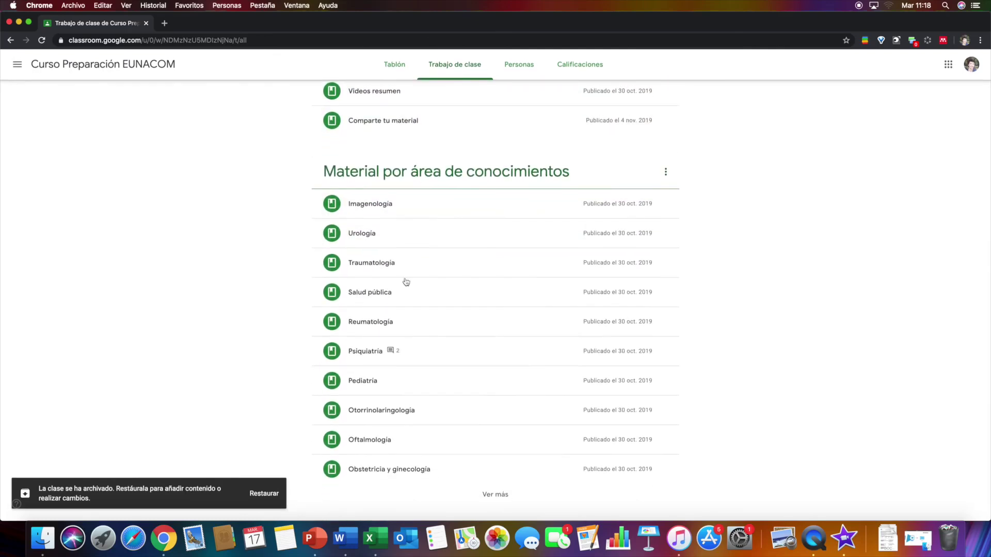
key(super+r)
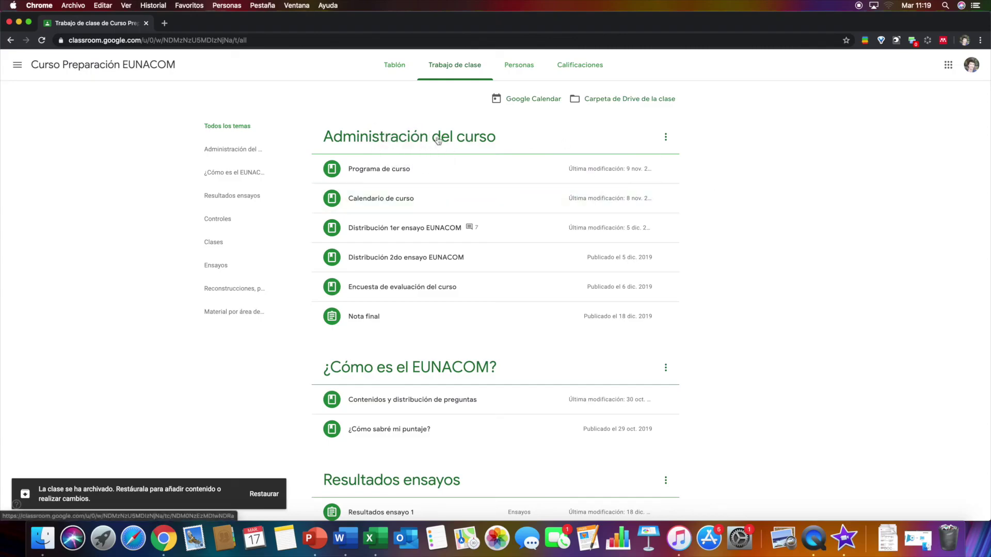
Return to the Asignatura class and bring up the choices for creating new classwork
key(ctrl+Left)
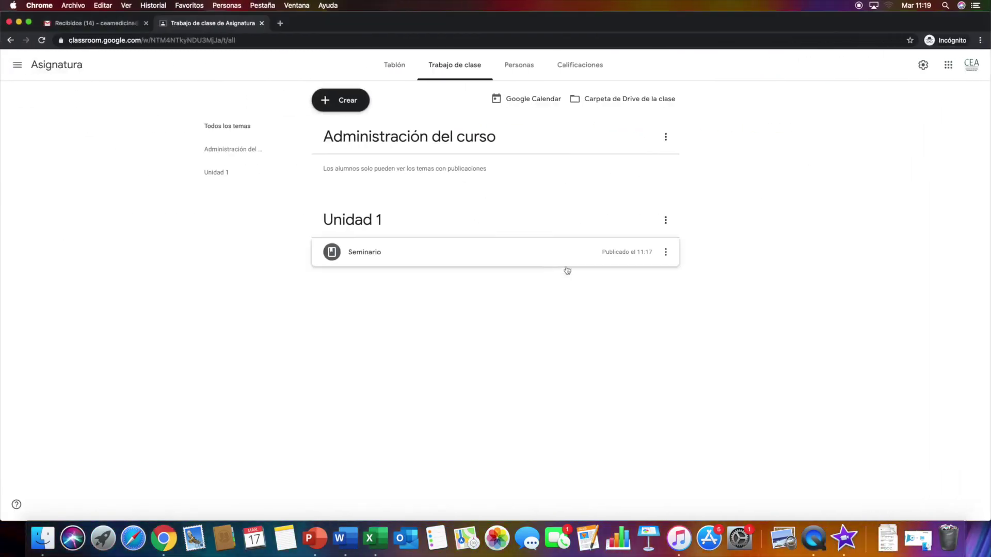
click(340, 102)
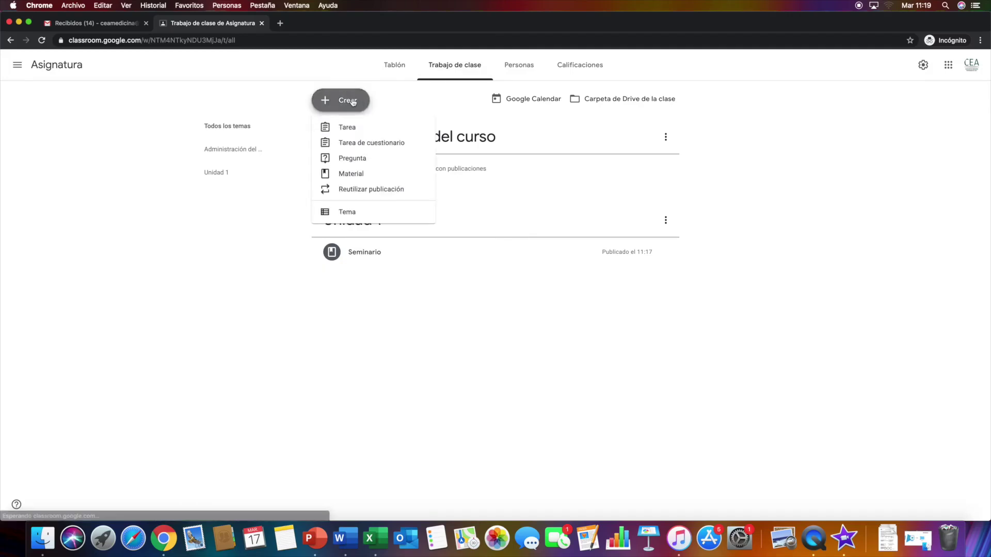